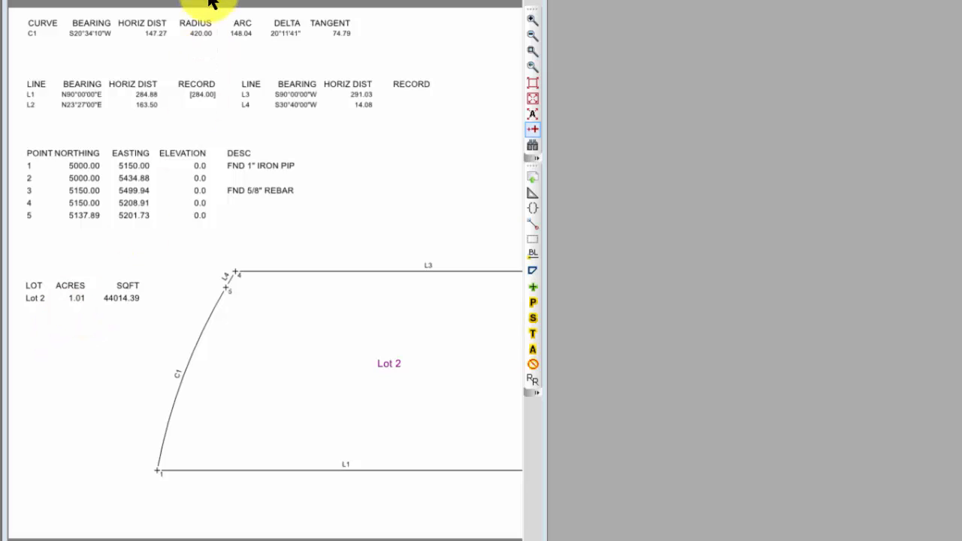
left_click(180, 0)
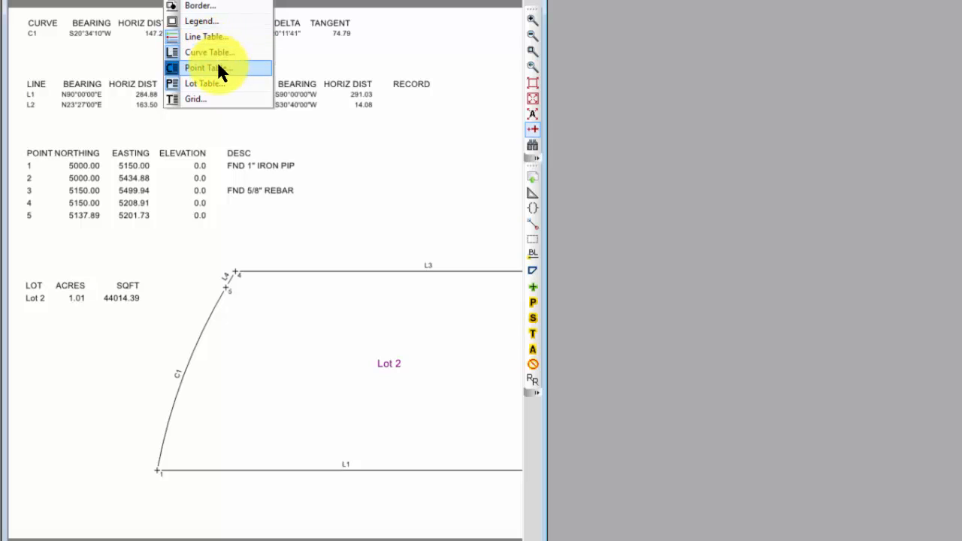
left_click(337, 238)
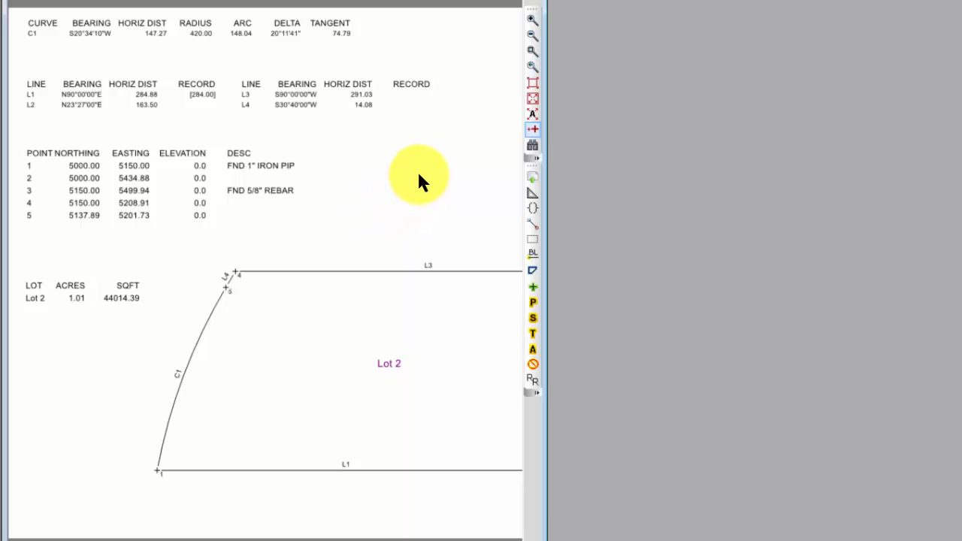
Step: Apply the drawing's bearing format settings to tables in the Drawing Settings
right_click(425, 137)
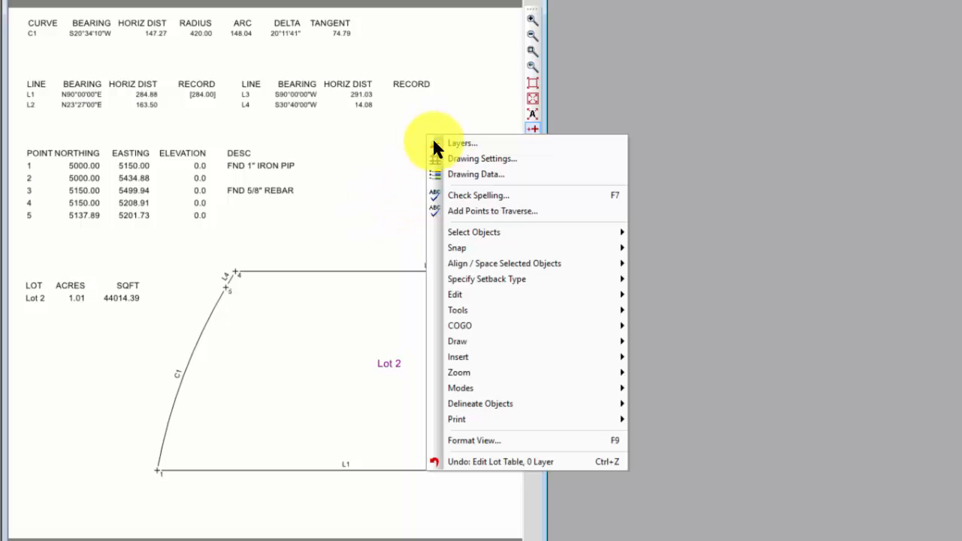
left_click(467, 161)
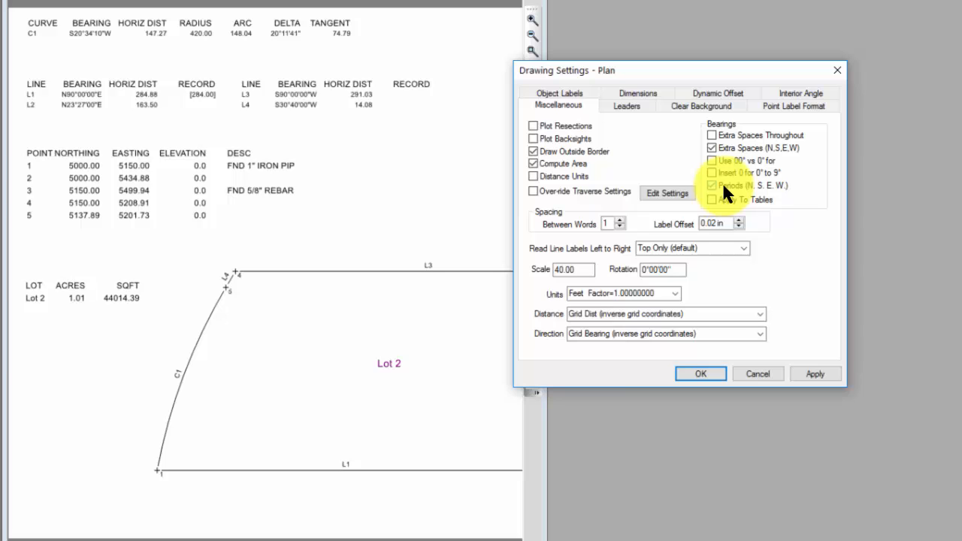
left_click(712, 200)
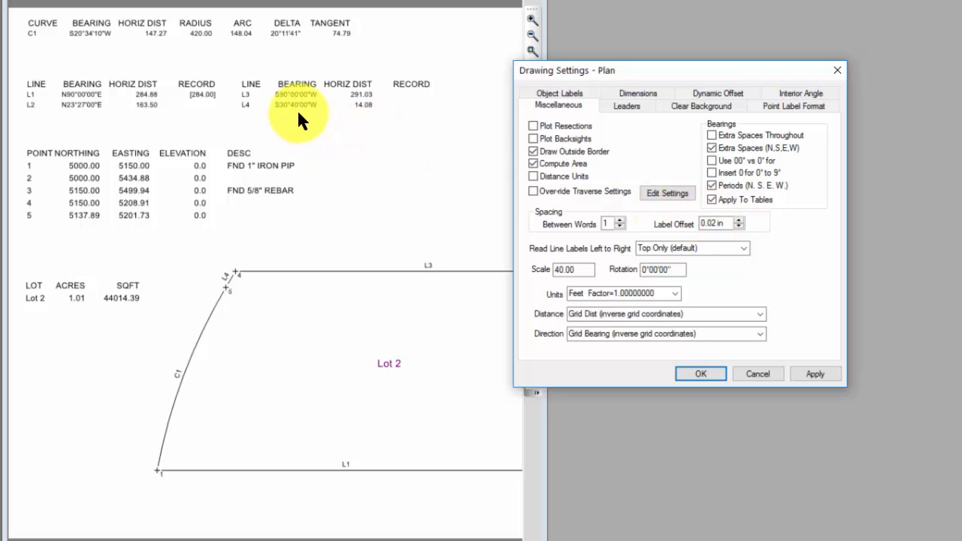
left_click(808, 373)
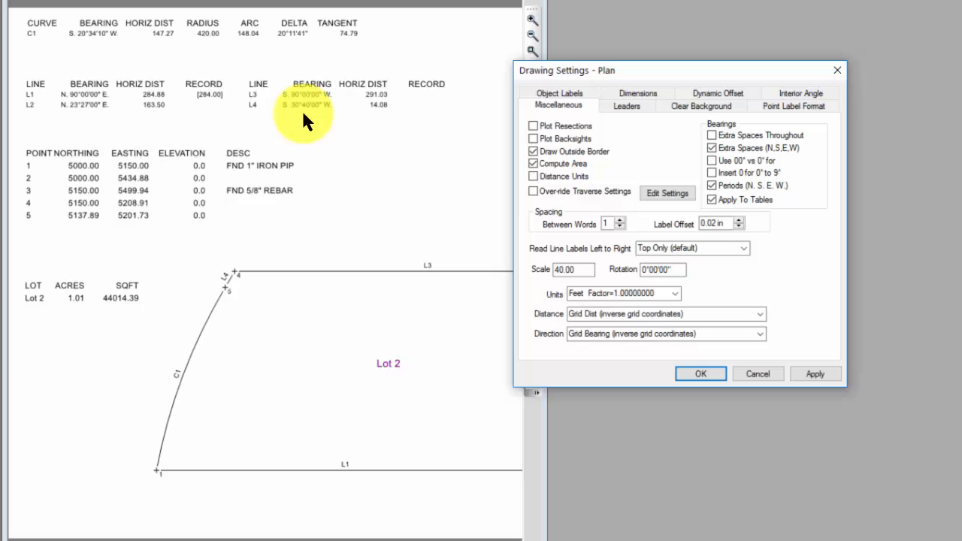
left_click(711, 374)
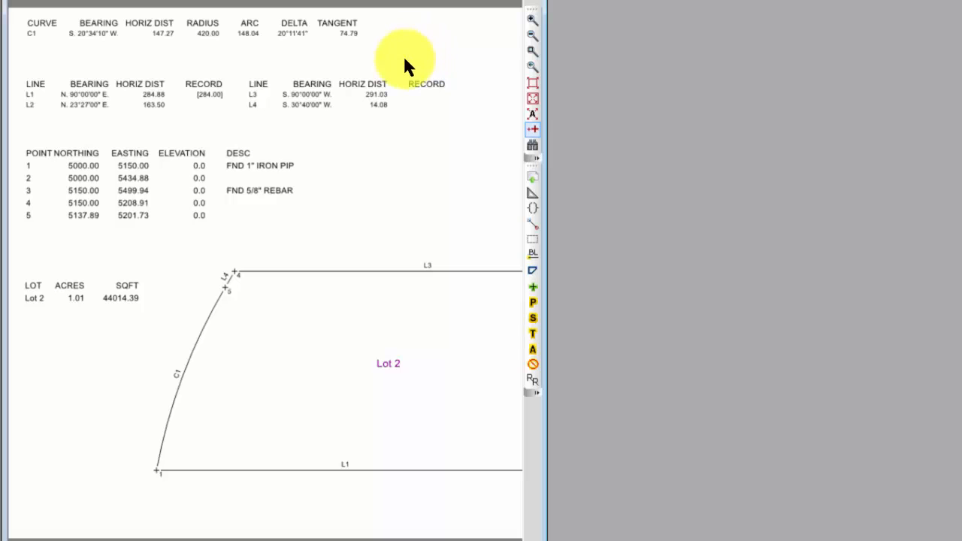
Step: Turn on the curve table's header and set its column headers to bold
right_click(288, 33)
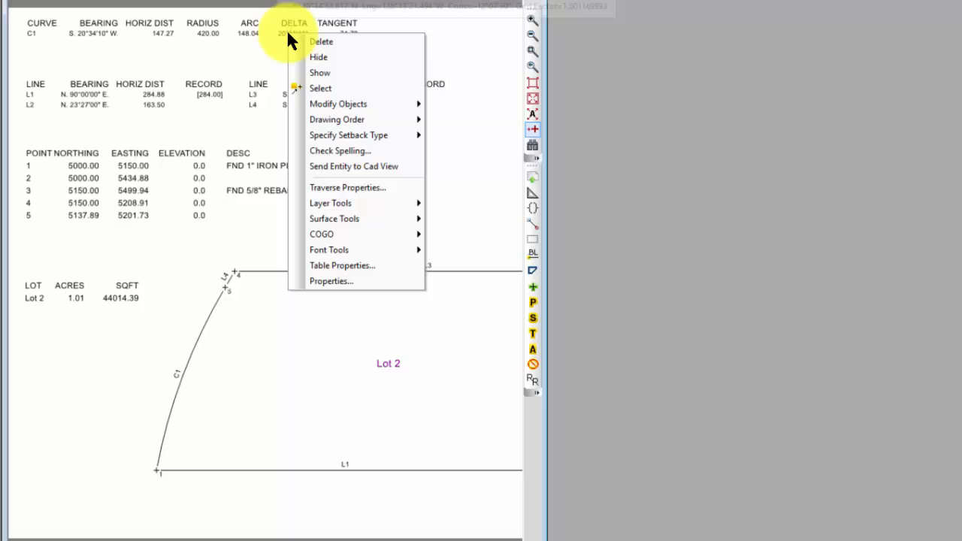
left_click(351, 265)
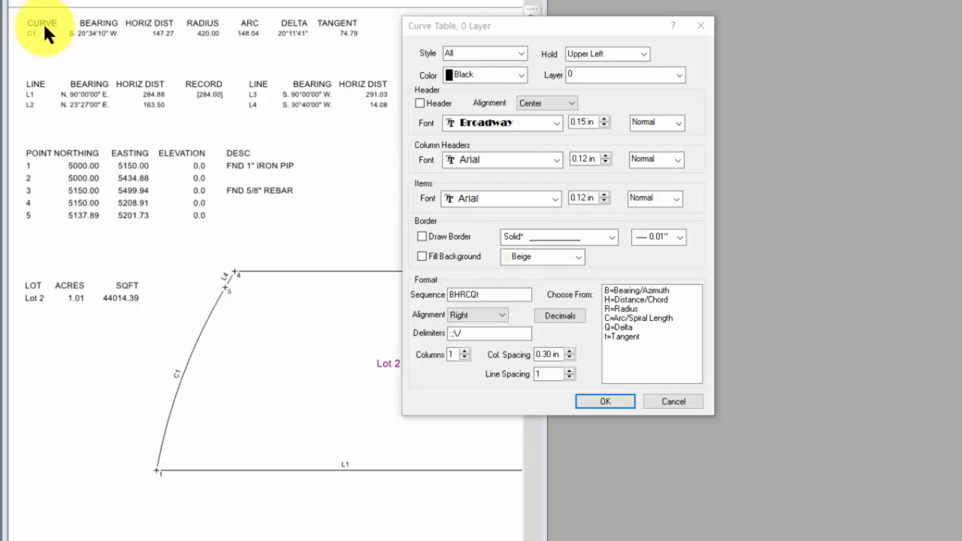
left_click(418, 99)
left_click(419, 101)
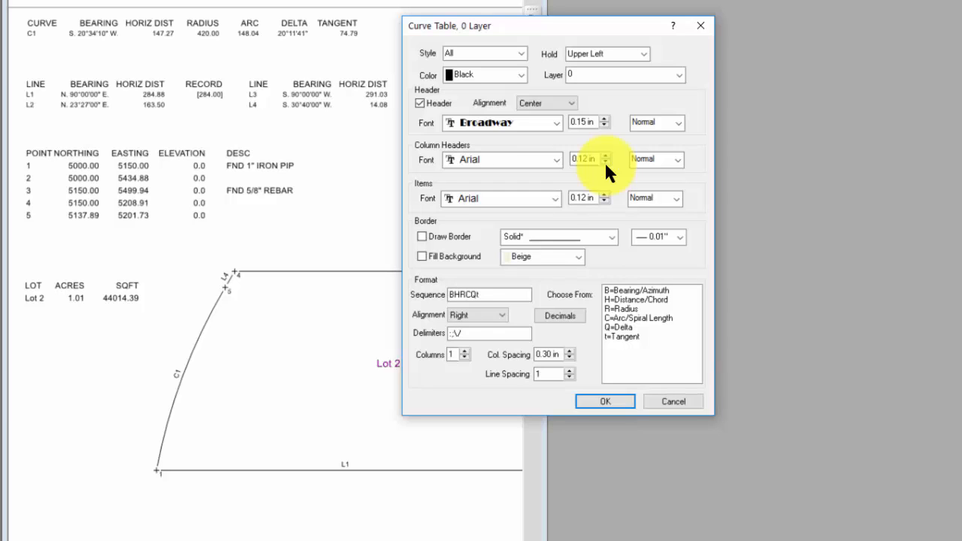
left_click(678, 159)
left_click(653, 183)
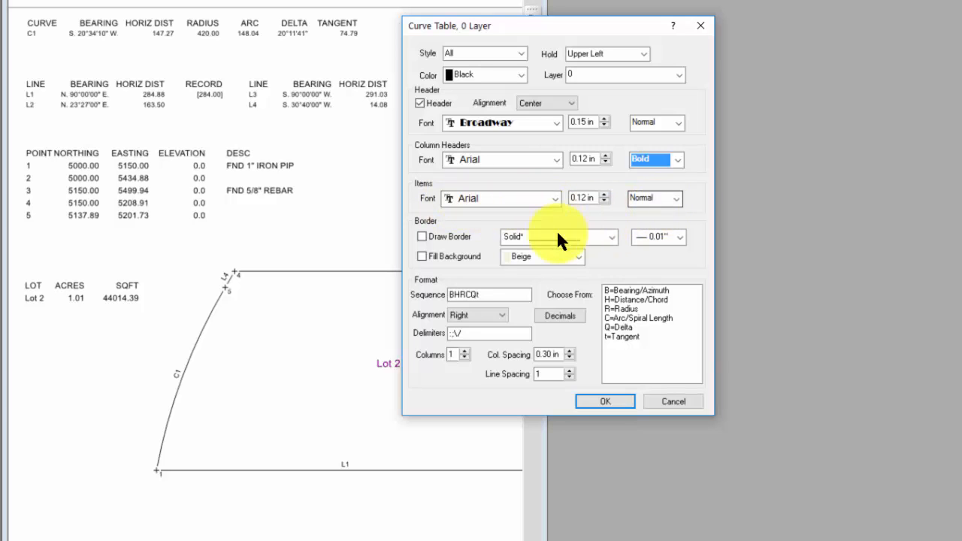
Step: Add a border and beige background fill to the curve table, keeping its format alignment set to Right
left_click(422, 236)
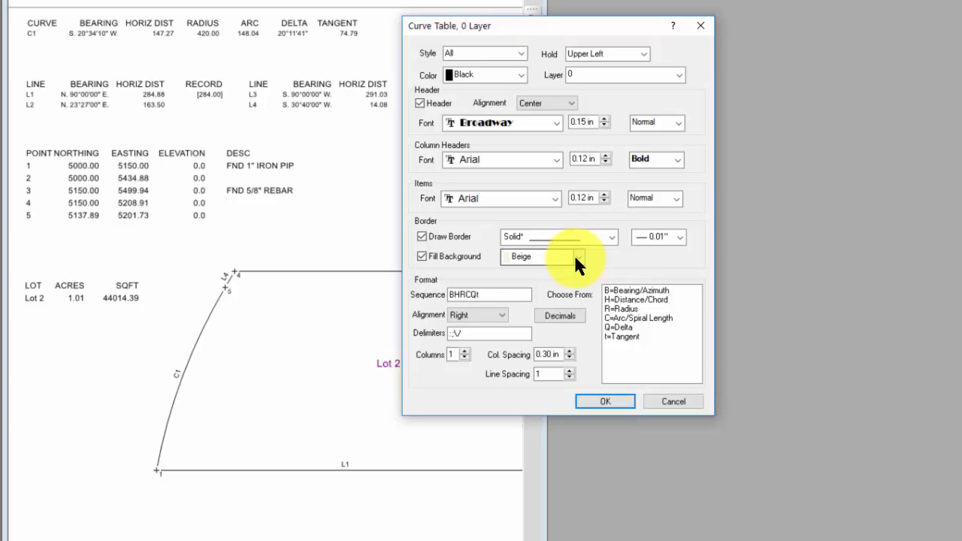
left_click(499, 312)
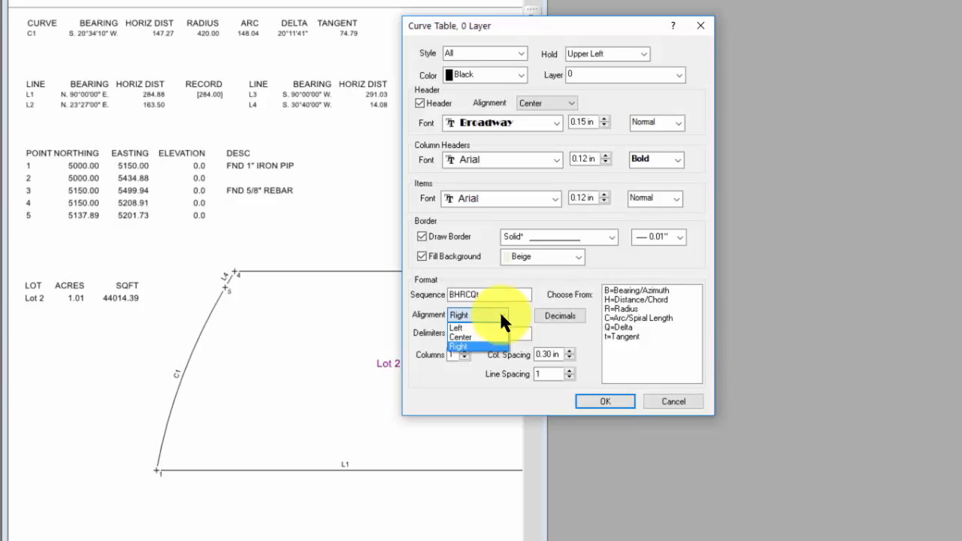
left_click(475, 344)
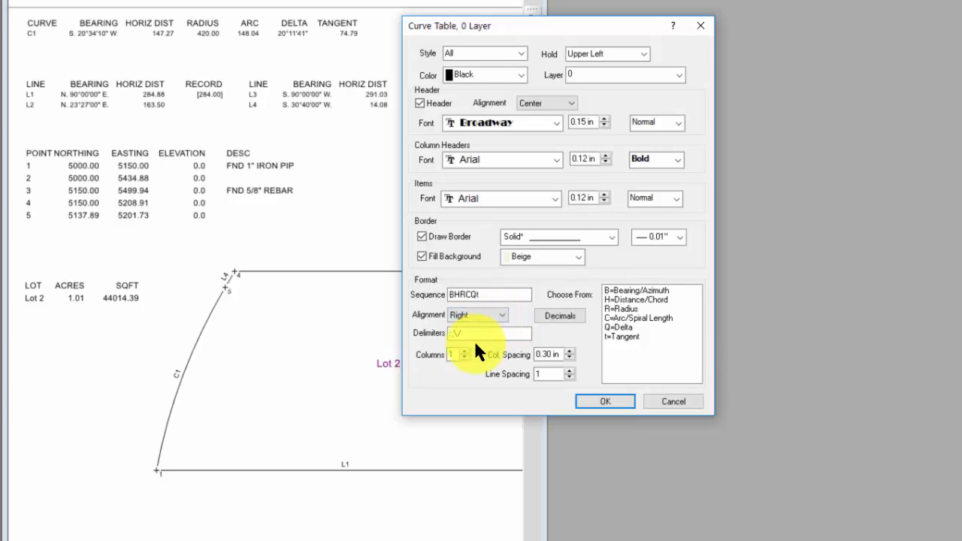
left_click(560, 316)
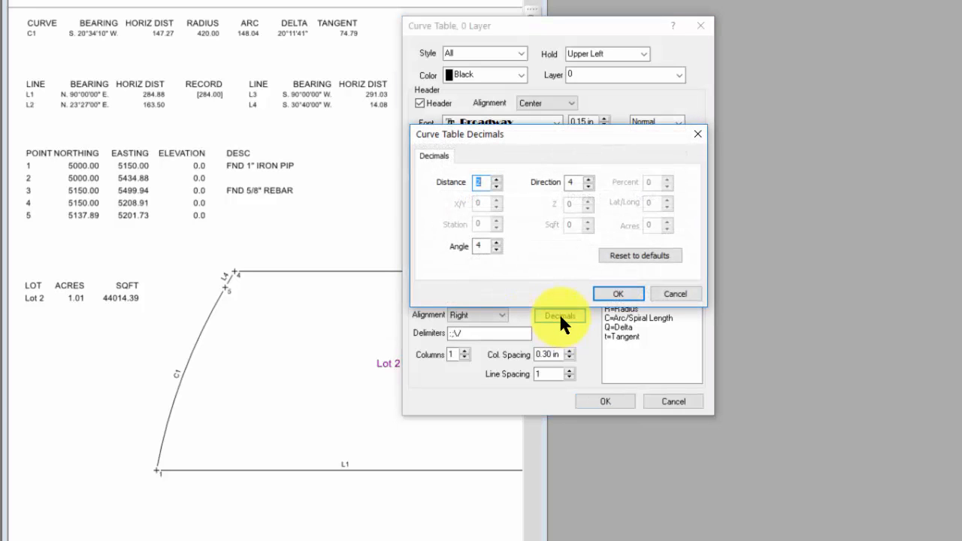
left_click(696, 134)
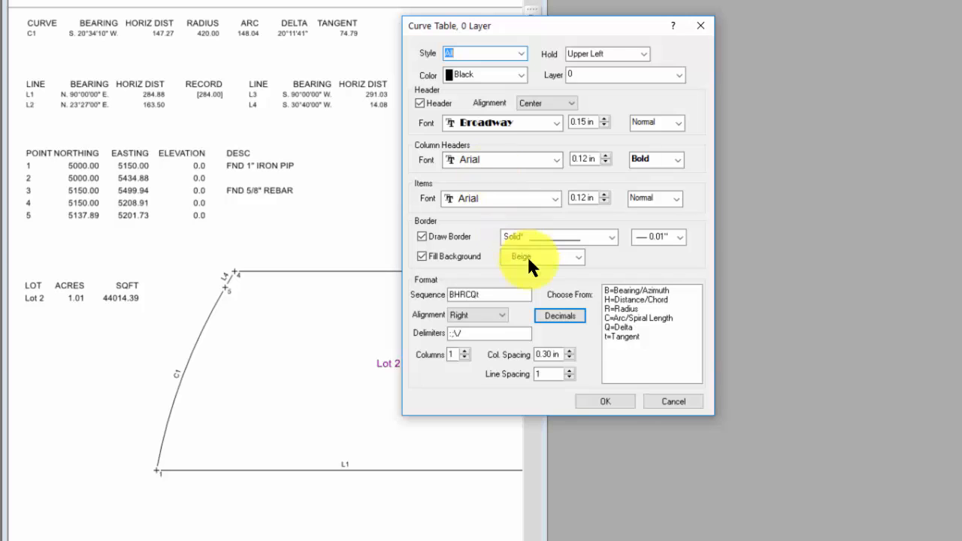
left_click(606, 401)
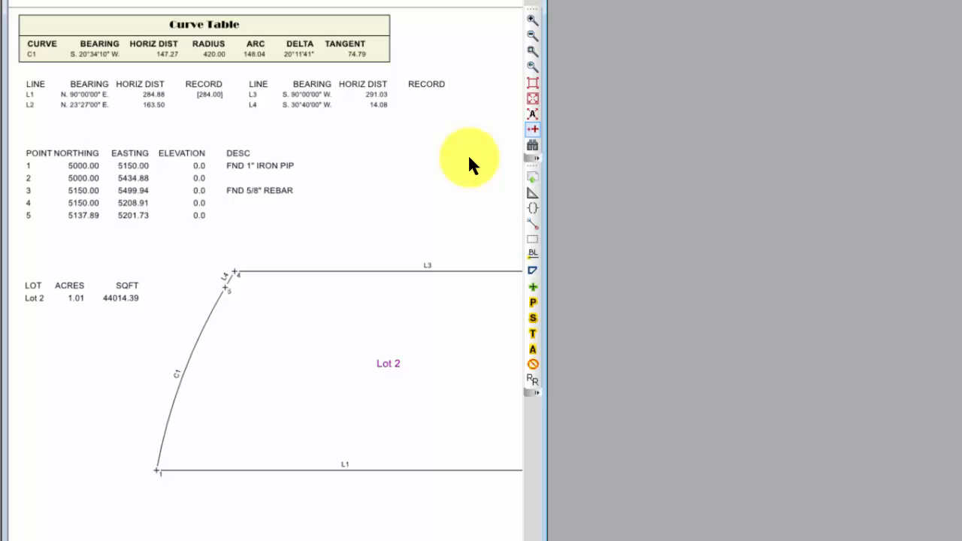
Step: Turn on the line table's header and set its column headers to bold
right_click(412, 96)
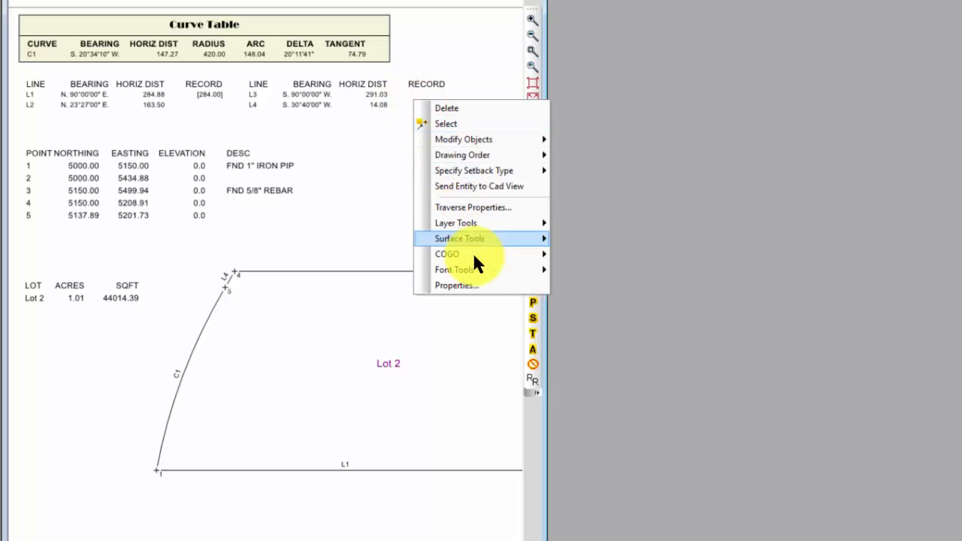
left_click(474, 282)
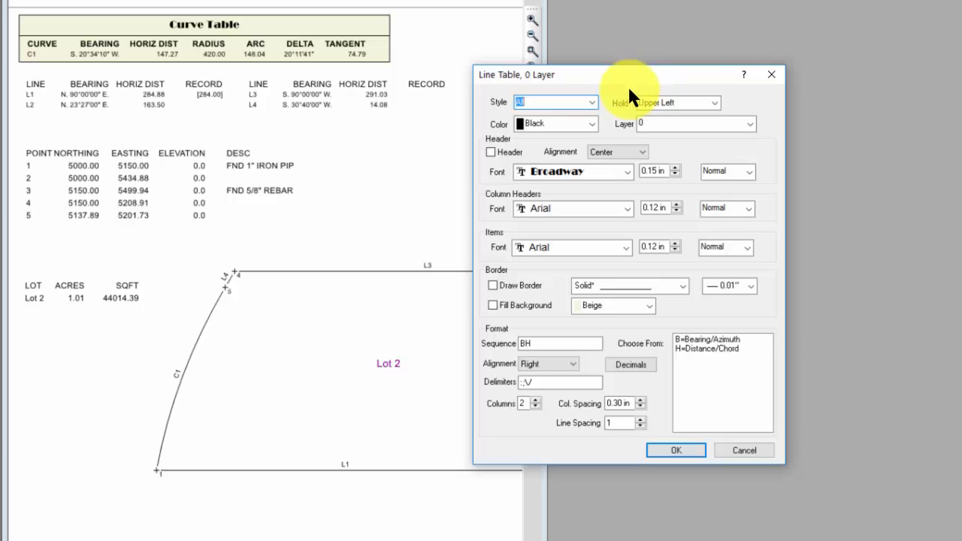
left_click(491, 153)
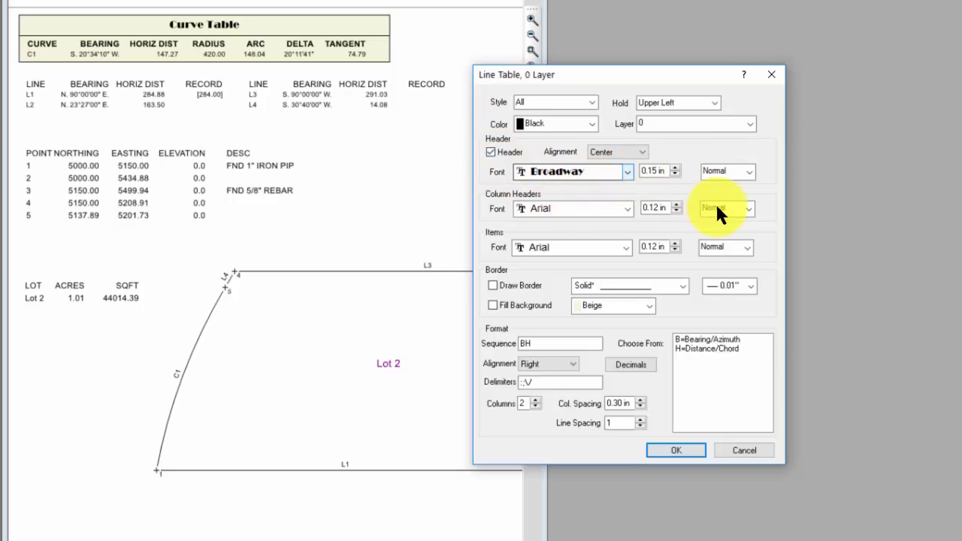
left_click(746, 207)
left_click(730, 234)
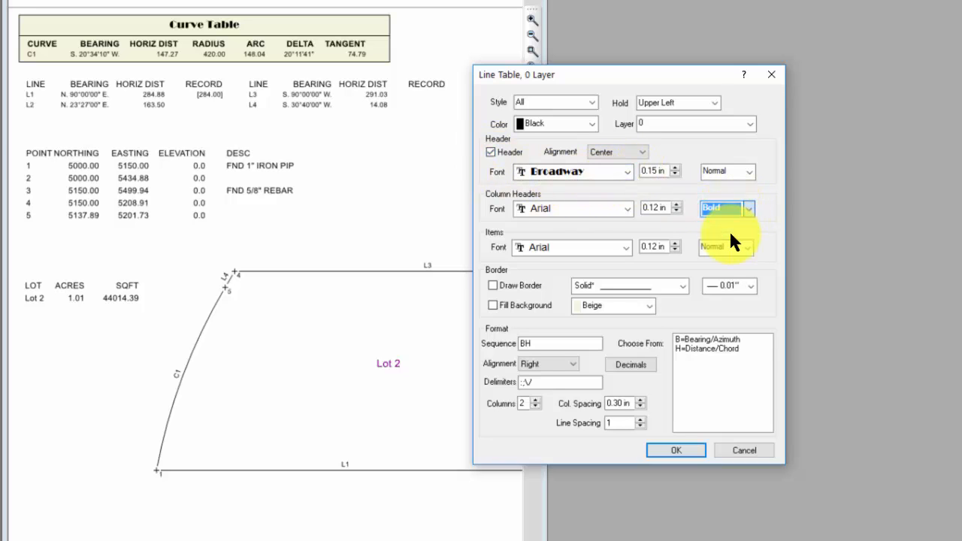
Step: Draw a border around the line table and fill its background with beige
left_click(536, 284)
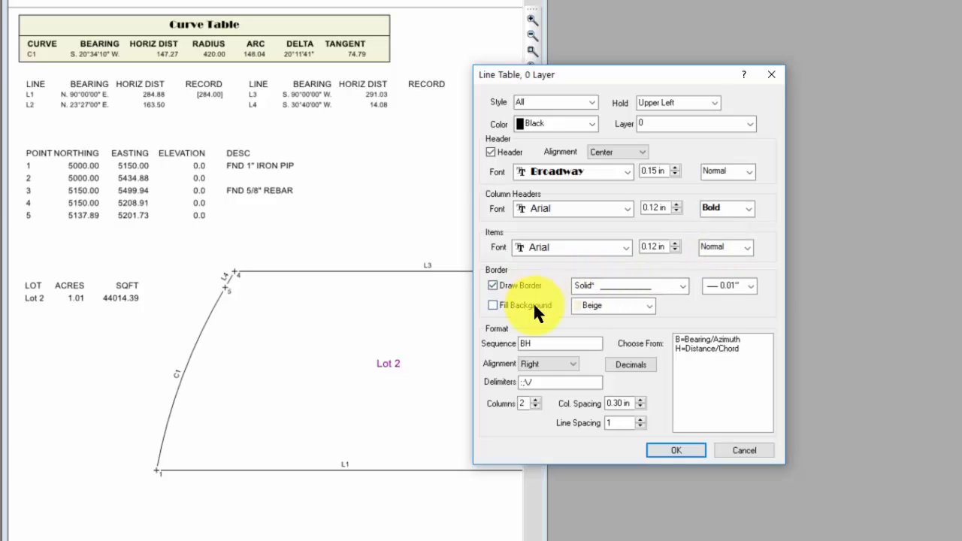
left_click(534, 307)
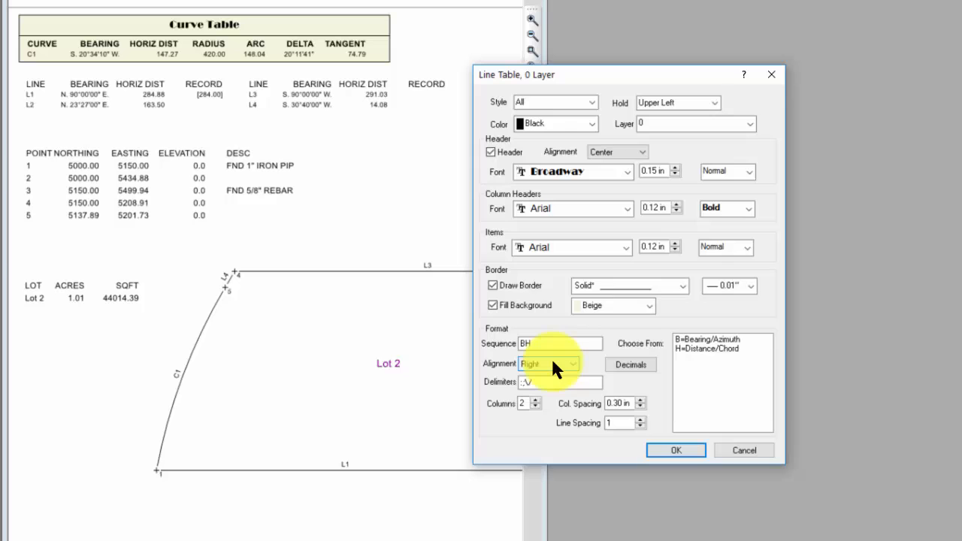
left_click(669, 450)
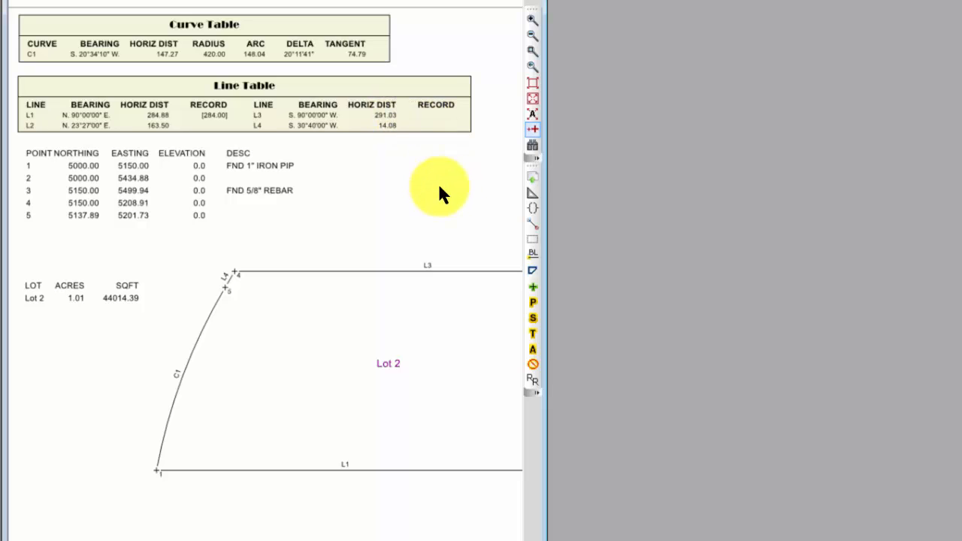
Step: Examine the text and format of the line table's column header row in its table item properties
right_click(146, 100)
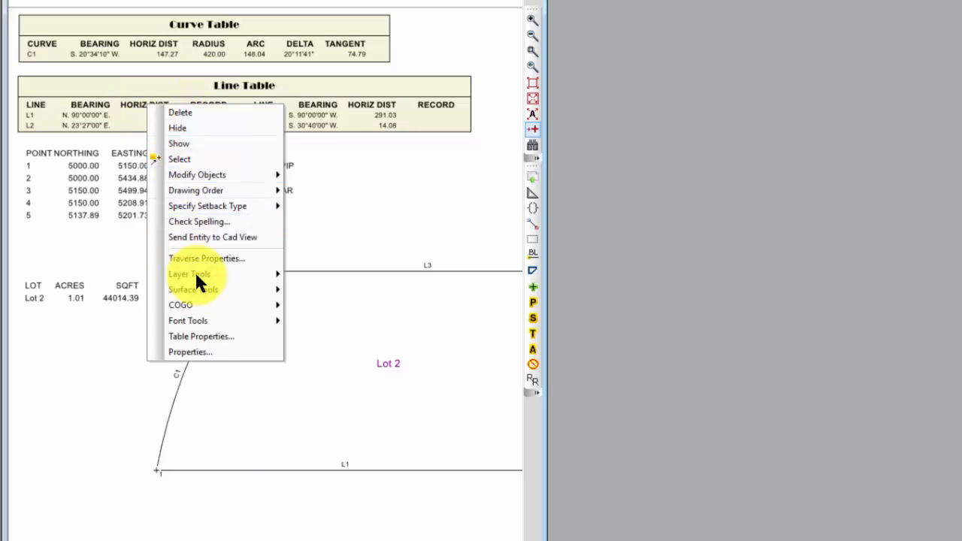
left_click(198, 337)
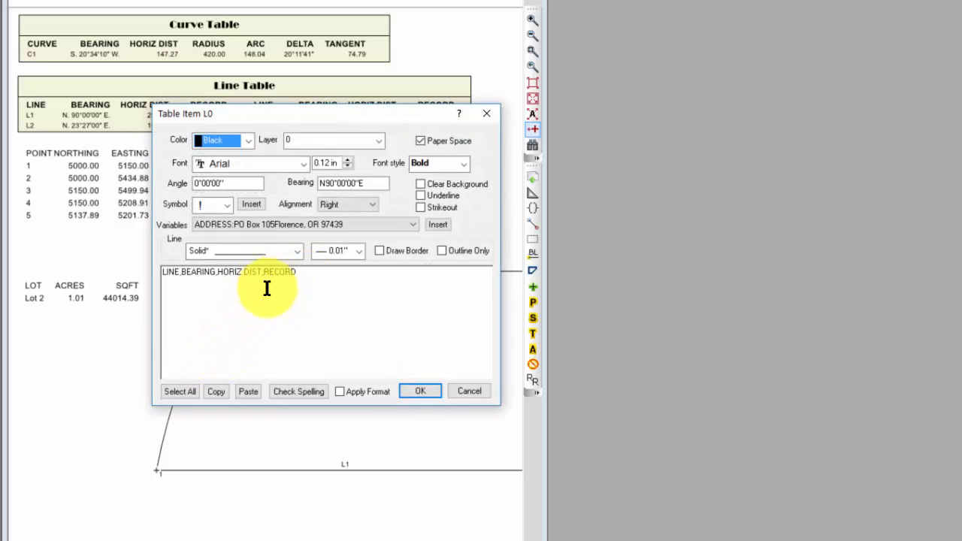
left_click(423, 391)
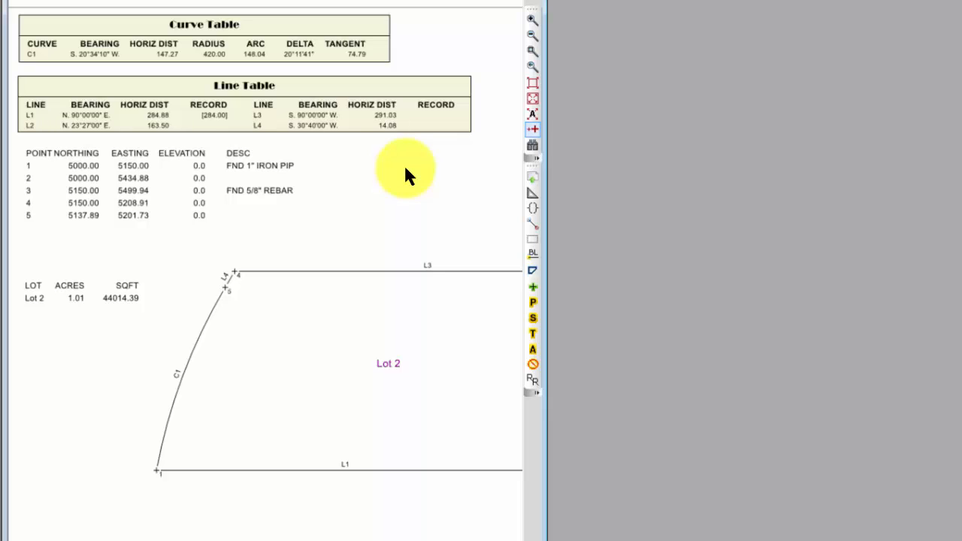
Step: Format the point table with a header, bold column headers, a drawn border and a beige background fill
right_click(250, 213)
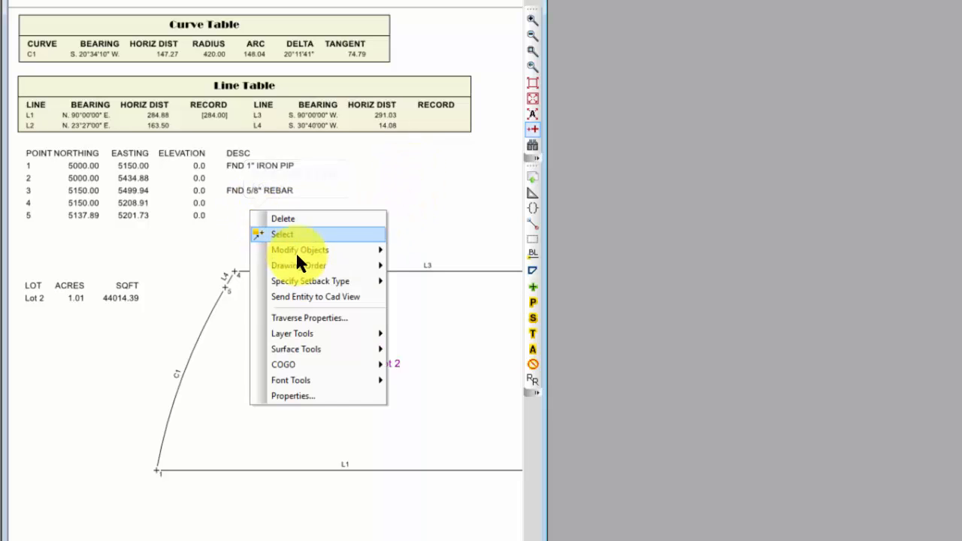
left_click(298, 395)
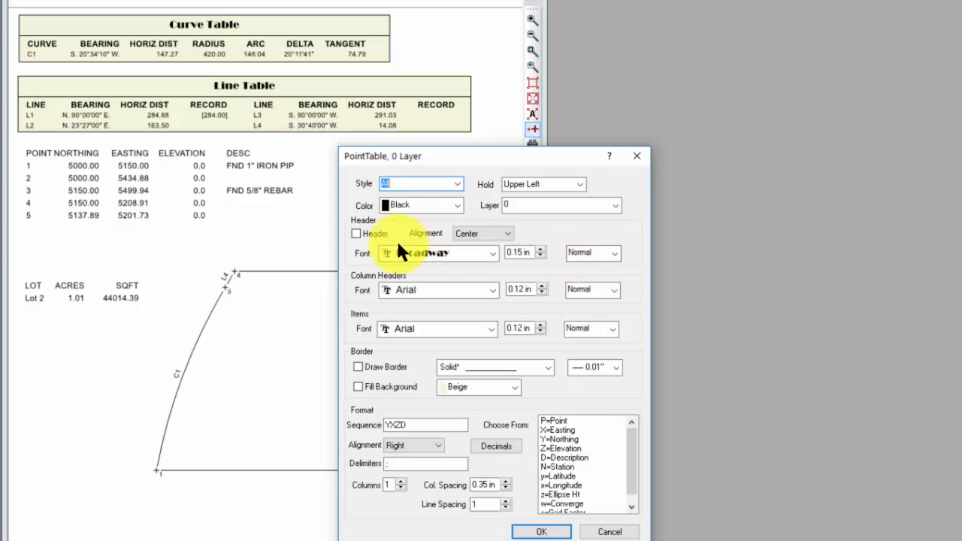
left_click(358, 232)
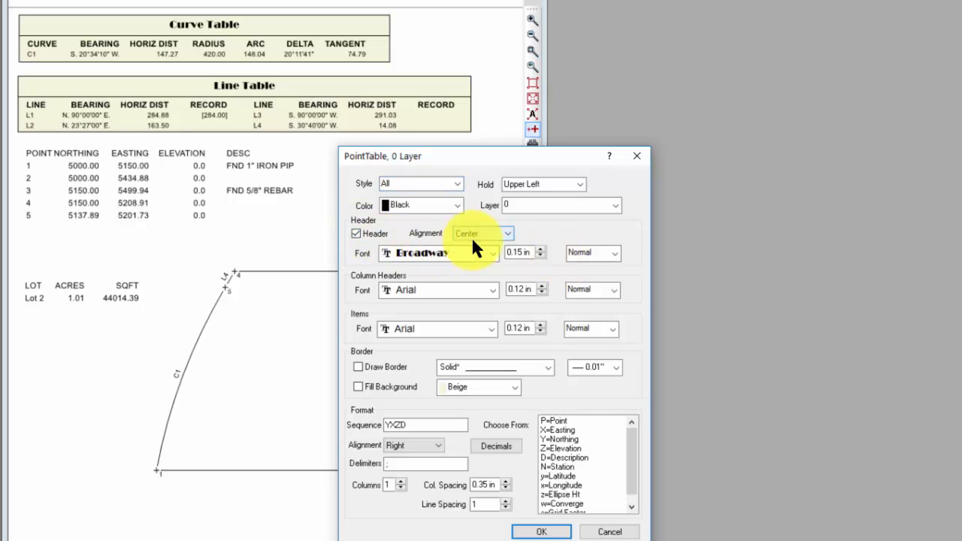
left_click(609, 289)
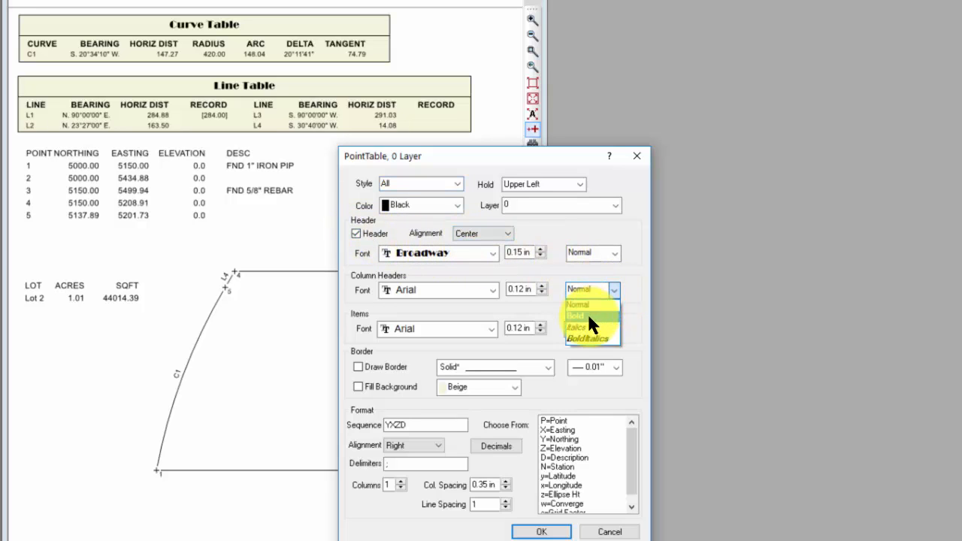
left_click(587, 313)
left_click(387, 368)
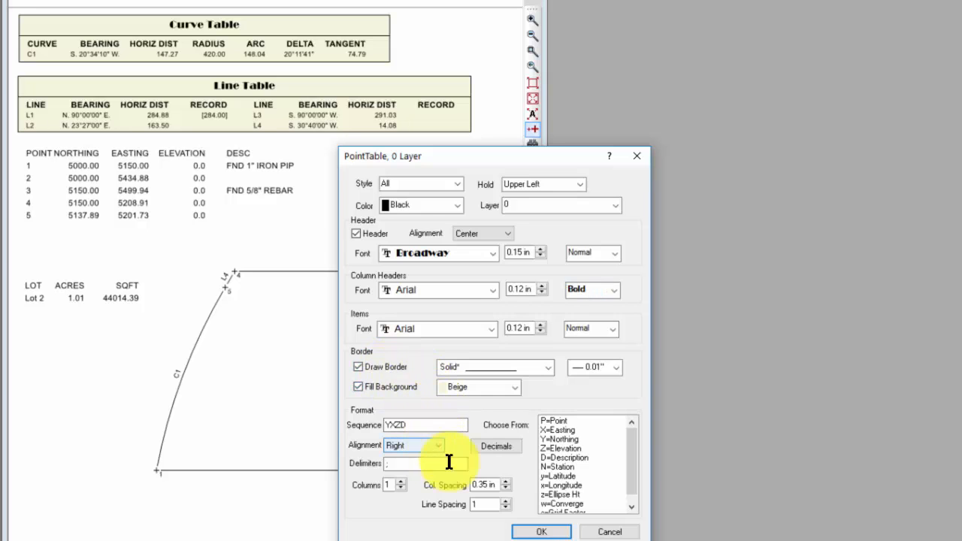
left_click(546, 530)
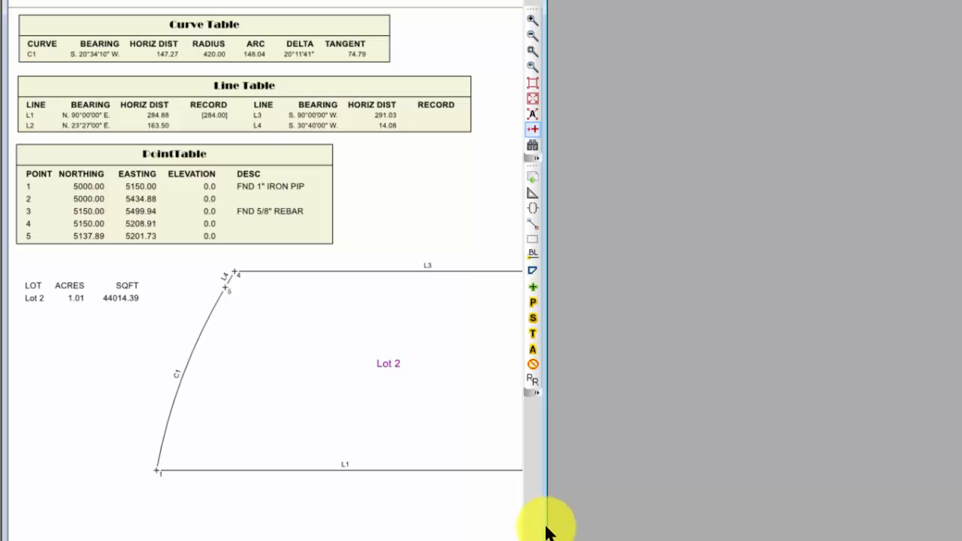
Step: Format the lot table with a header, bold column headers, a drawn border and a beige background fill
right_click(150, 293)
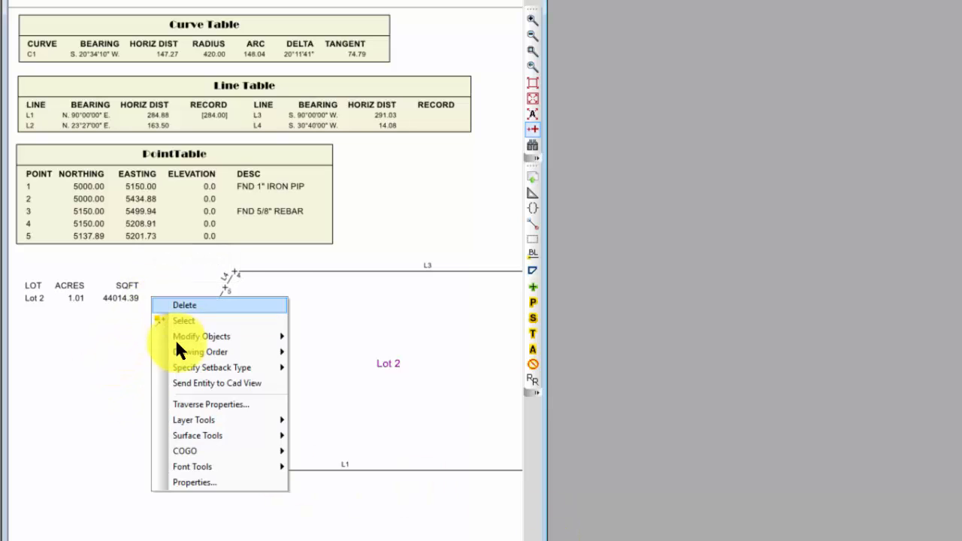
left_click(191, 481)
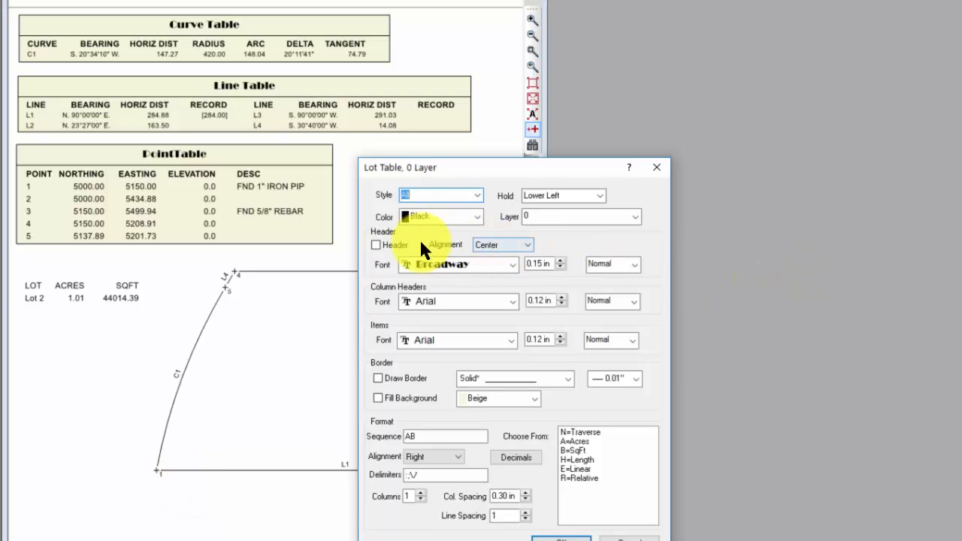
left_click(630, 300)
left_click(601, 324)
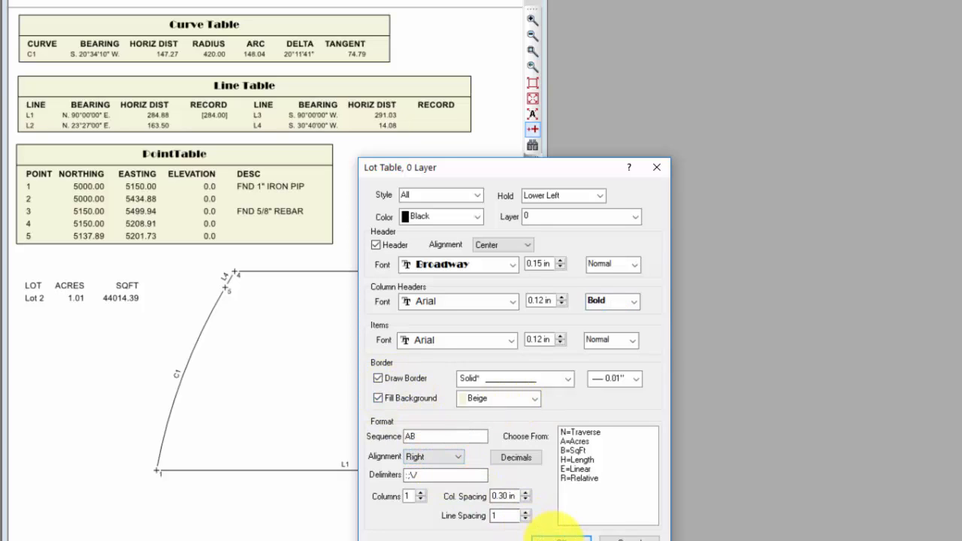
left_click(560, 537)
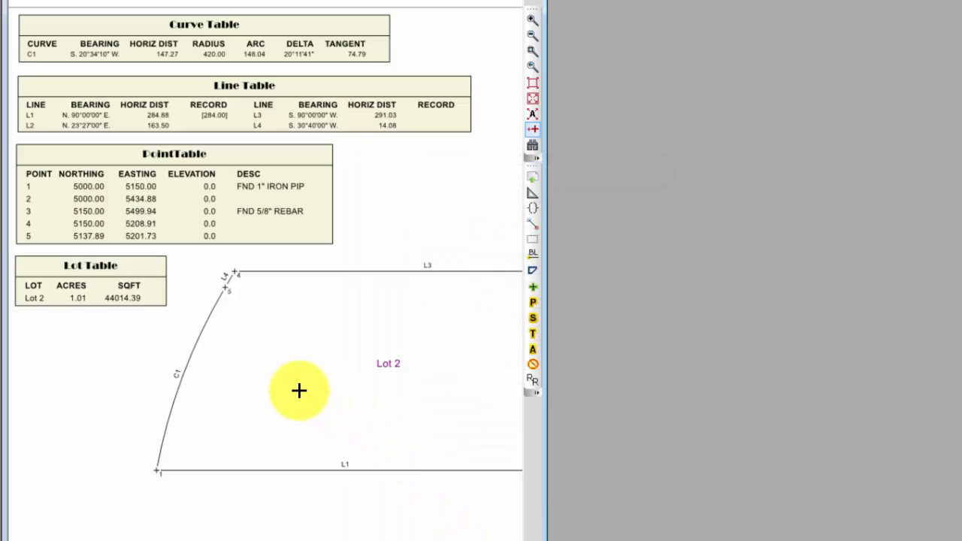